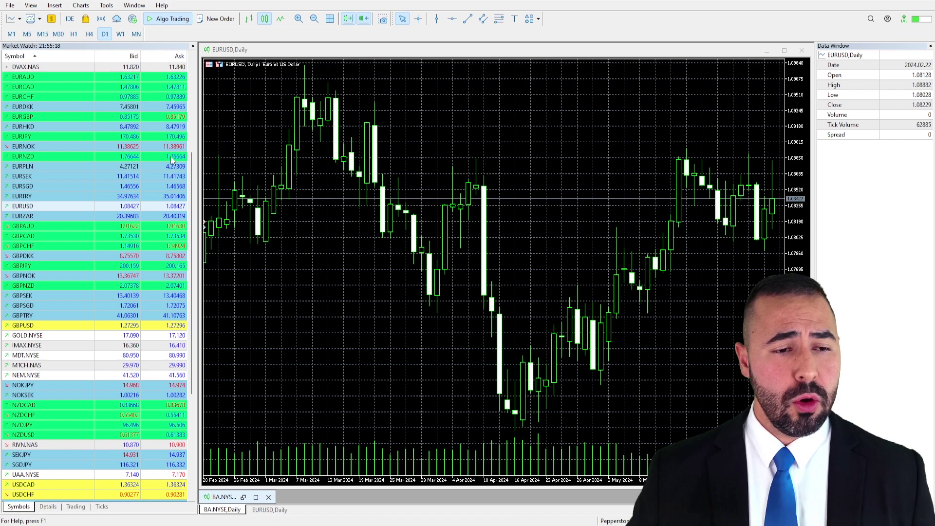
- Open the account Reports window from the View menu and move it up and left
click(31, 7)
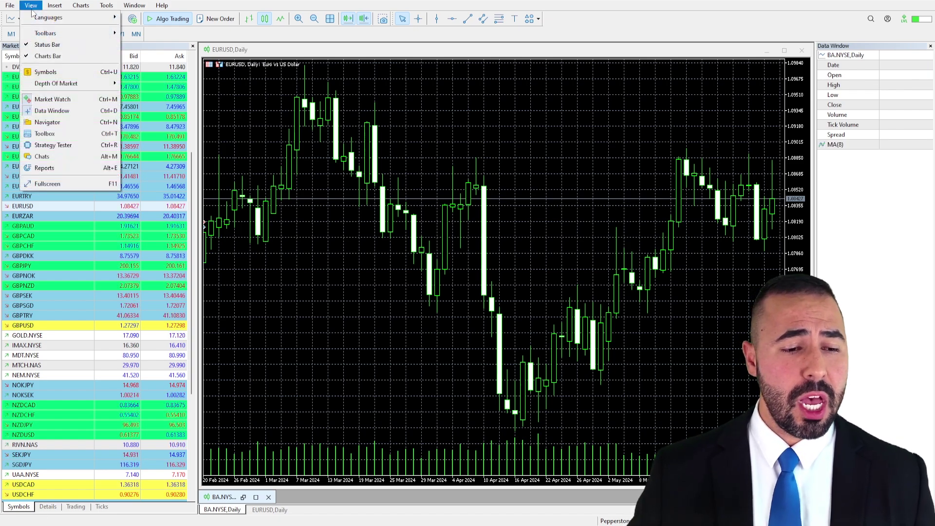
click(85, 167)
drag(481, 173, 438, 115)
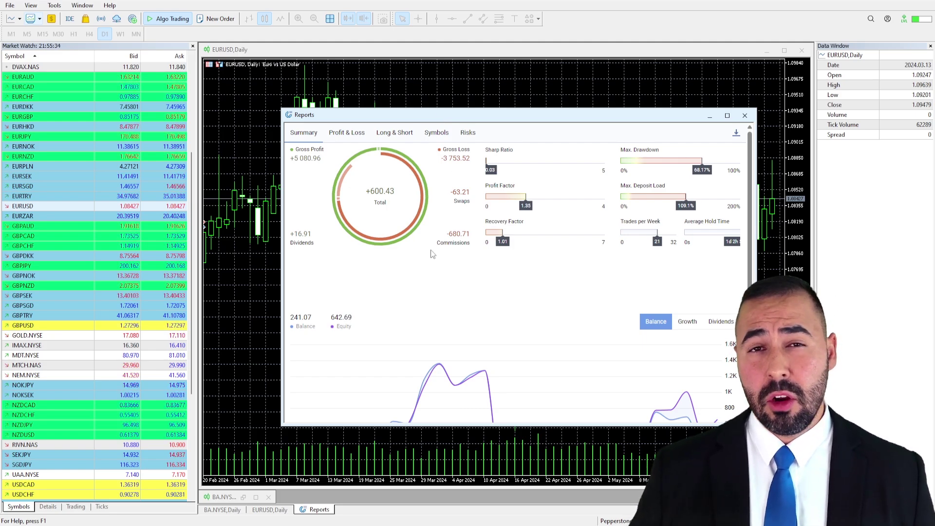
scroll(431, 254, down, 3)
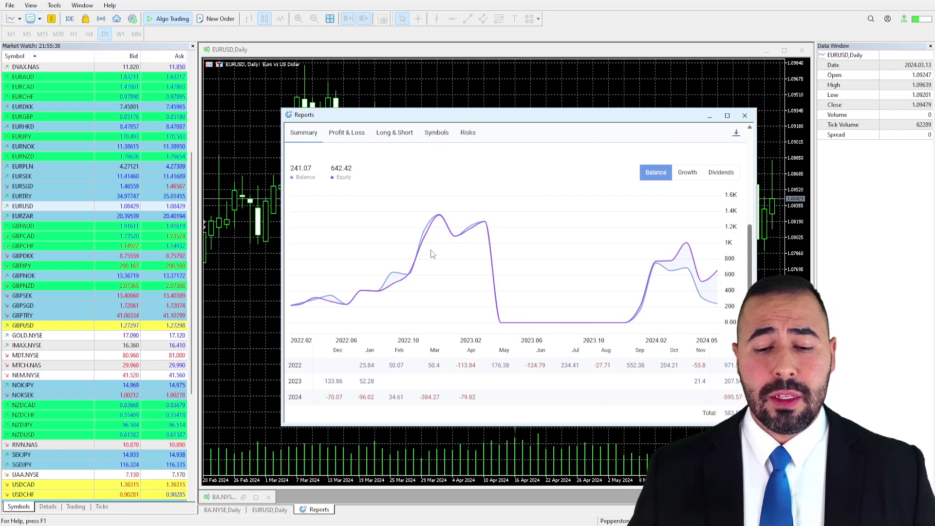
scroll(389, 195, up, 3)
- Review the Profit & Loss, Long & Short, Symbols and Risks tabs, ending on Long & Short
click(353, 135)
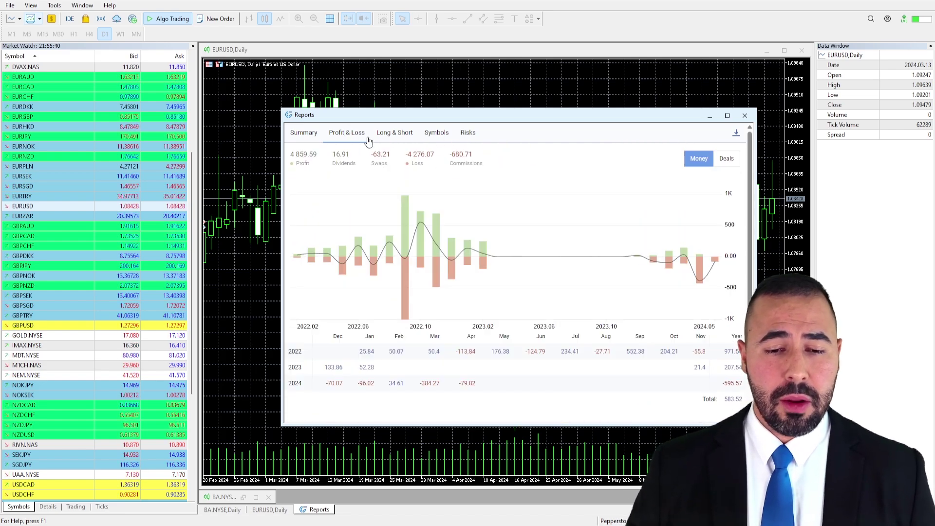
click(395, 134)
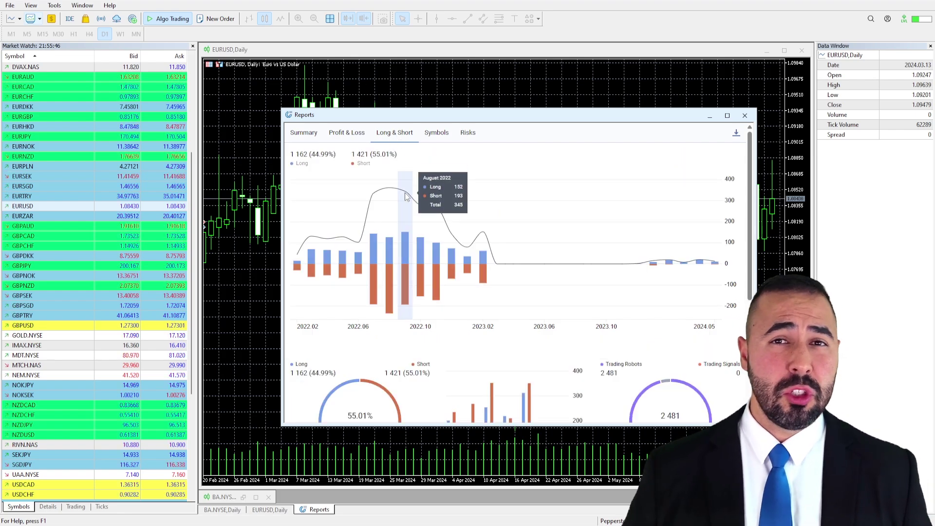
click(437, 131)
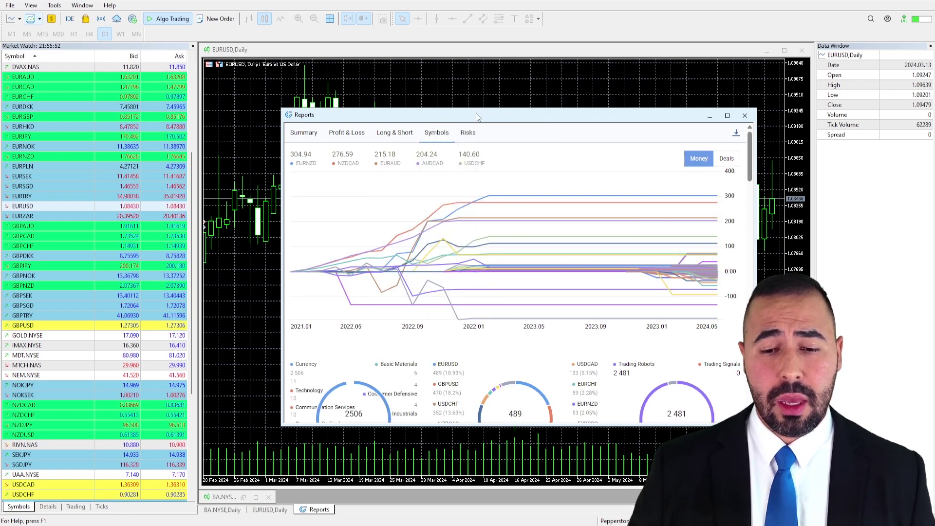
click(468, 132)
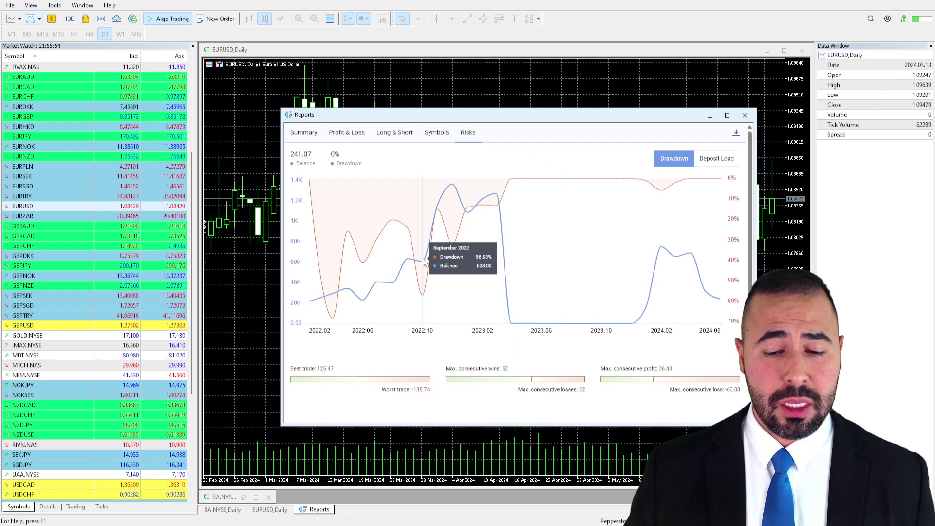
click(387, 132)
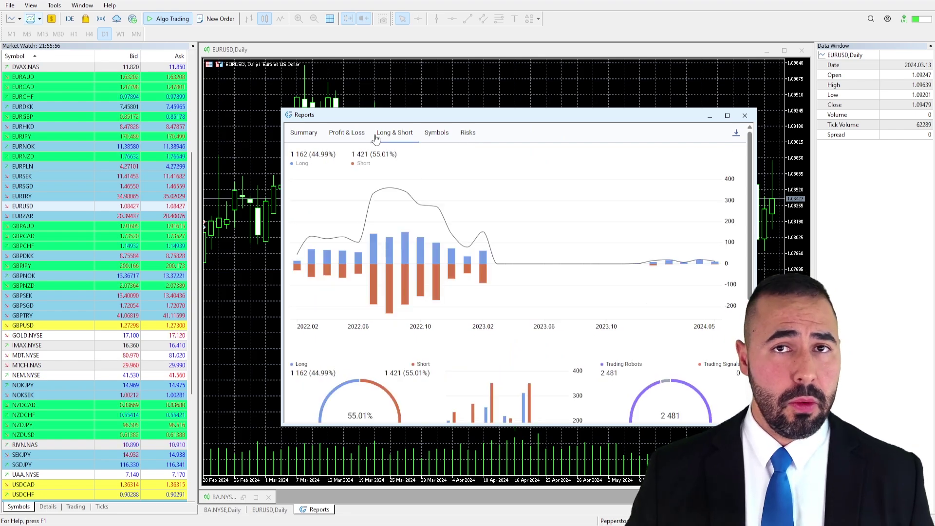
- Export the trading report from the Reports window as a PDF
click(736, 135)
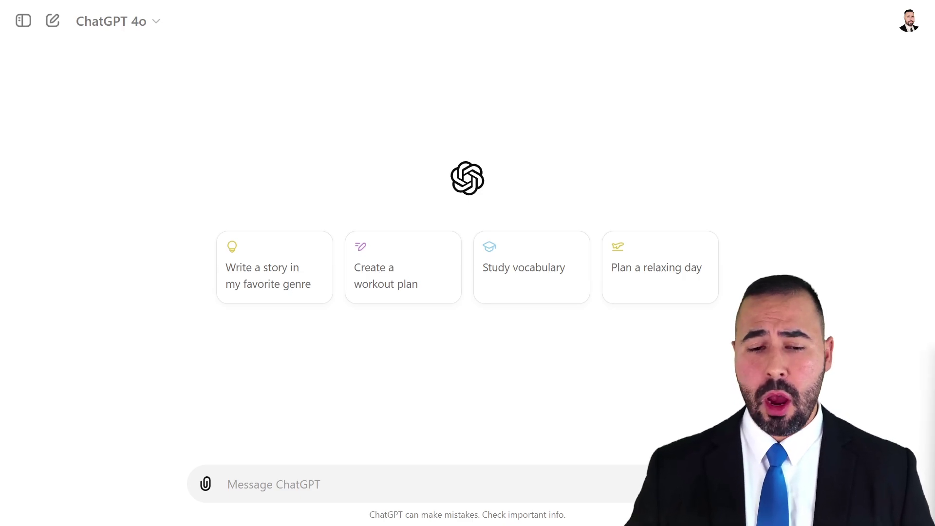
- Send ChatGPT the pasted trading-insights request with Trade report.pdf attached
click(293, 497)
key(ctrl+v)
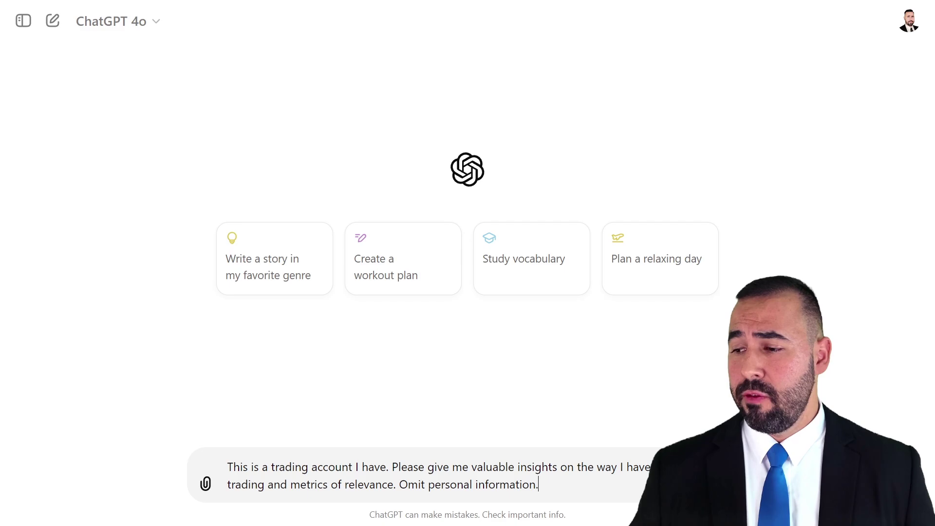
drag(487, 344, 486, 350)
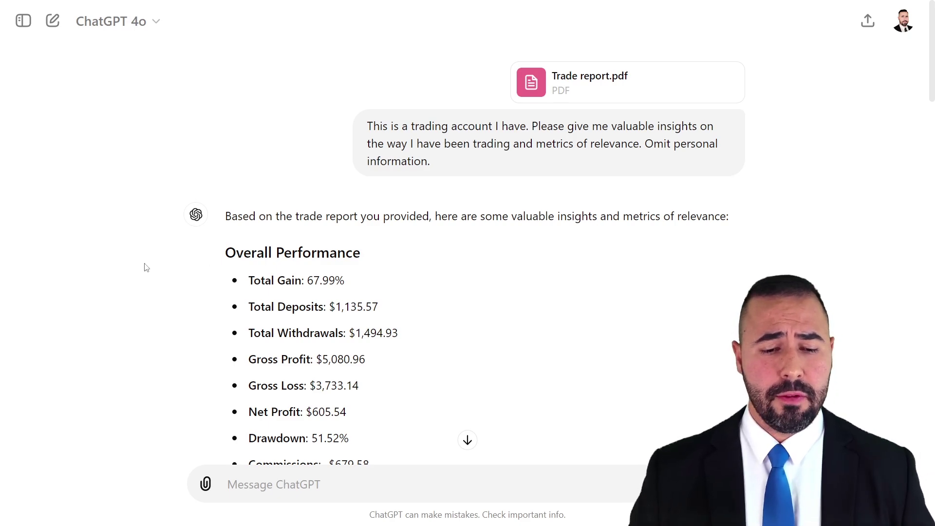
scroll(147, 267, down, 1)
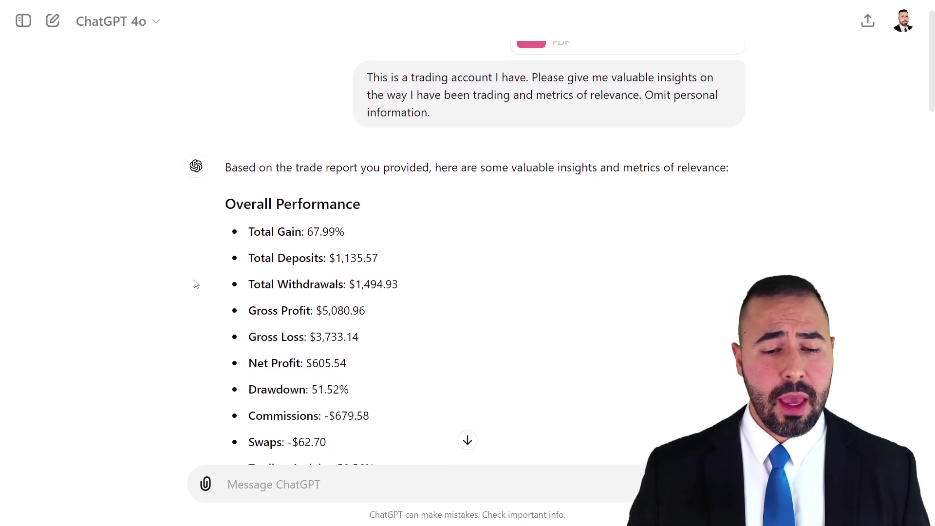
scroll(199, 284, down, 2)
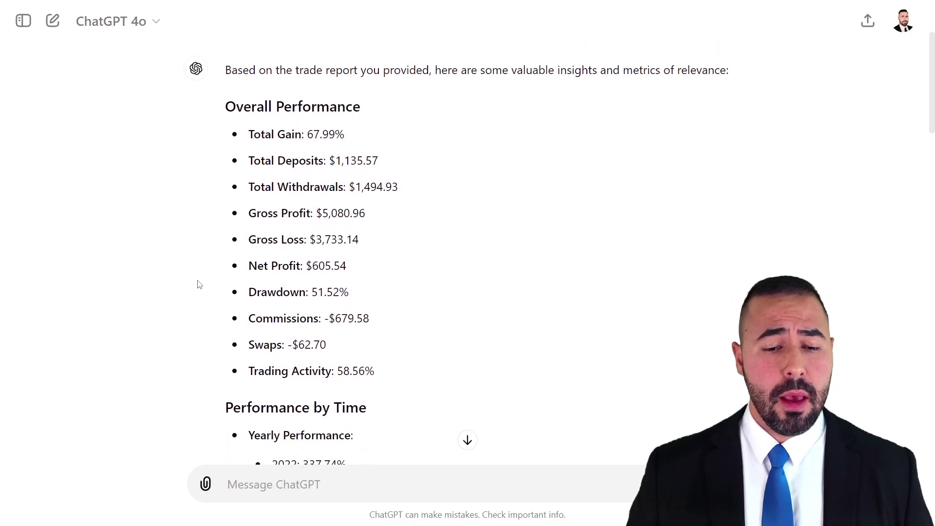
scroll(203, 272, down, 2)
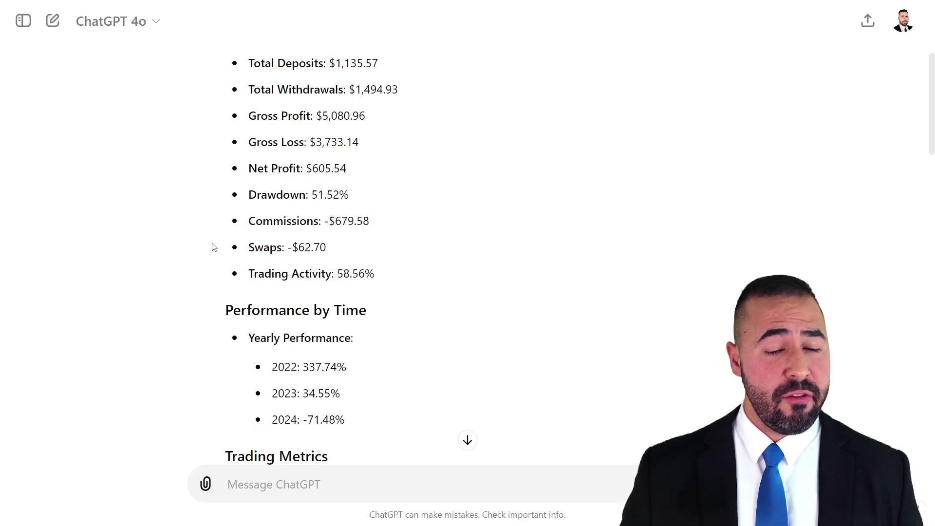
scroll(212, 246, down, 1)
scroll(214, 247, down, 1)
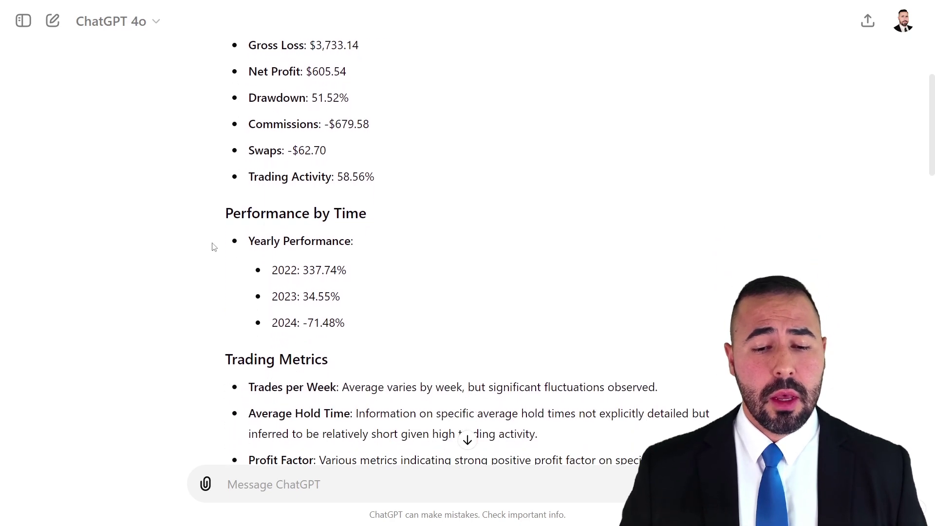
scroll(214, 247, down, 1)
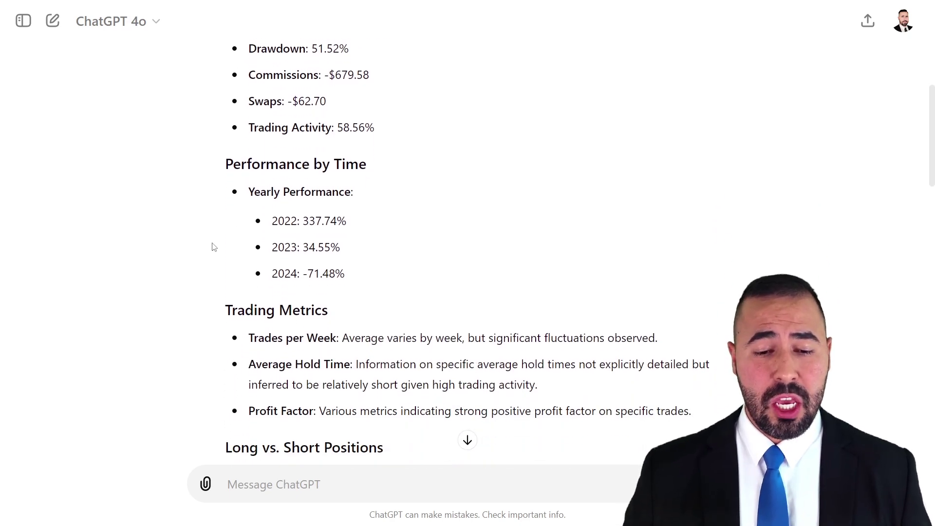
scroll(213, 247, down, 4)
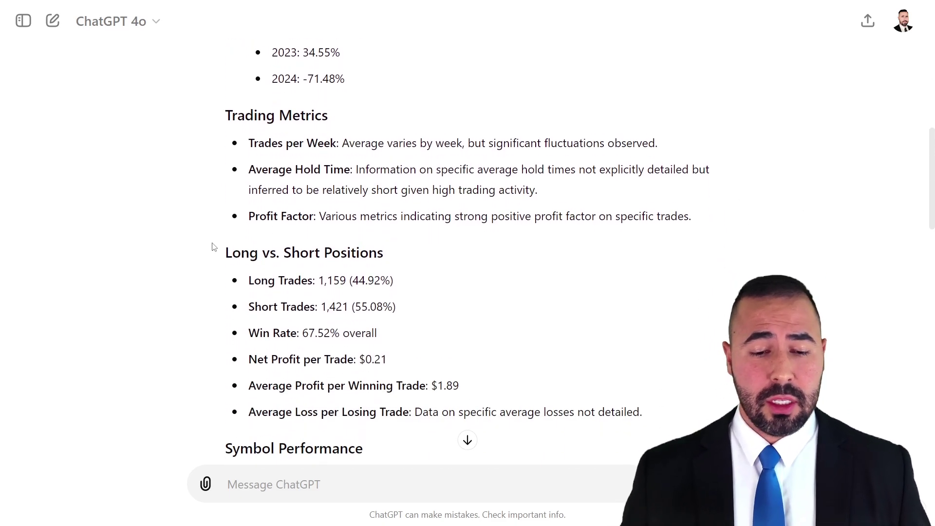
scroll(212, 247, down, 1)
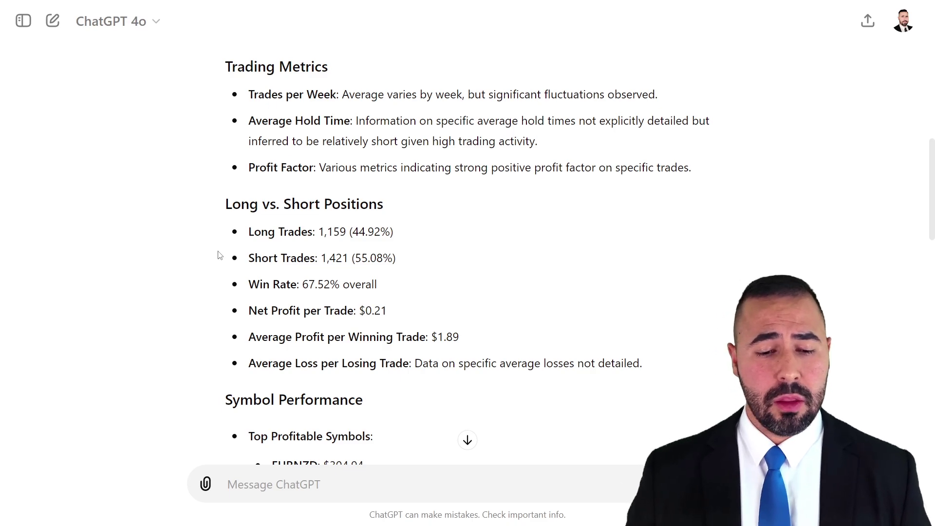
scroll(218, 253, down, 1)
scroll(218, 257, down, 4)
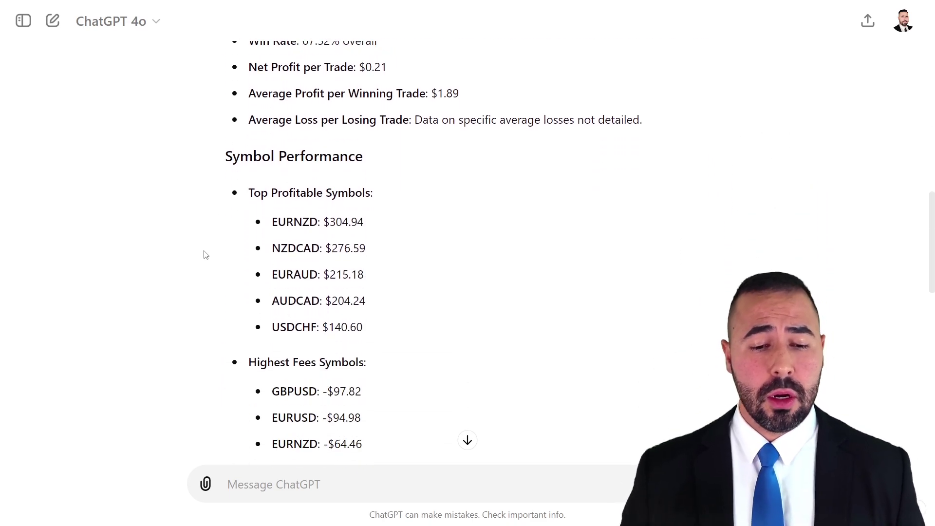
scroll(204, 254, down, 3)
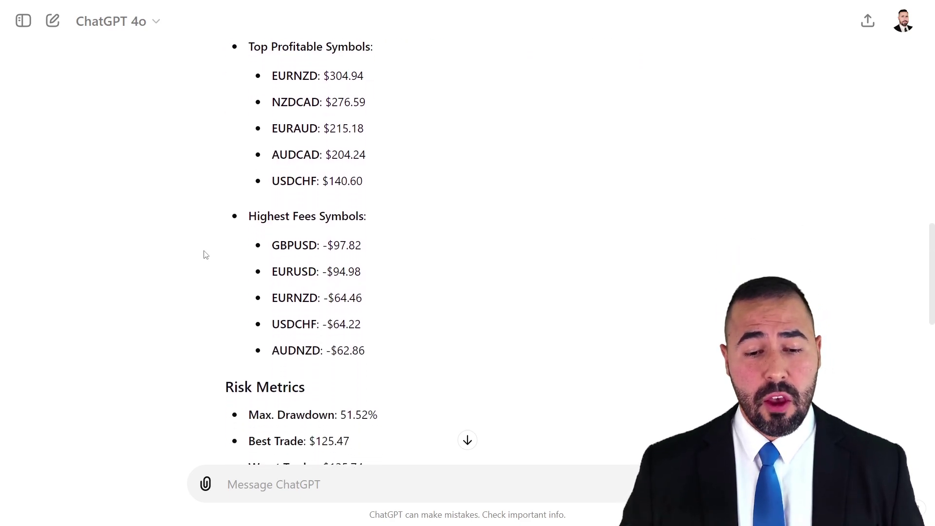
scroll(205, 254, down, 5)
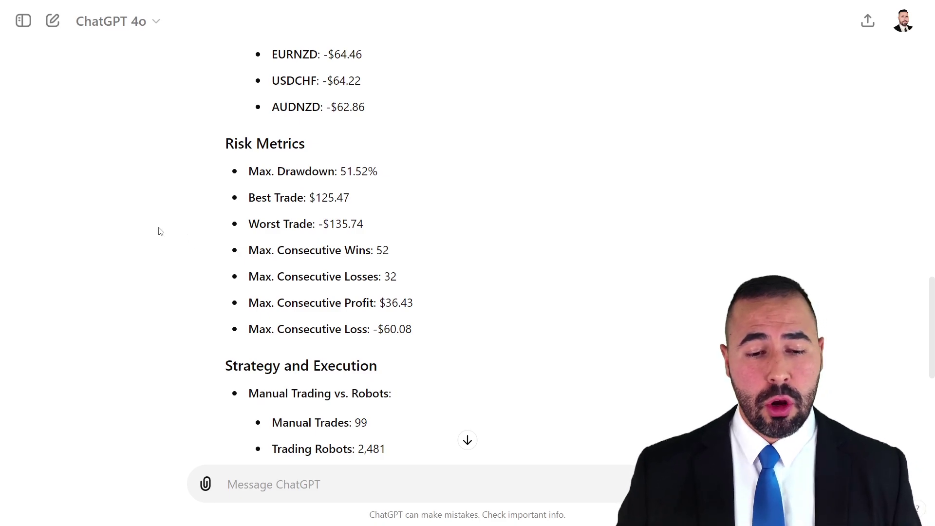
scroll(161, 231, down, 6)
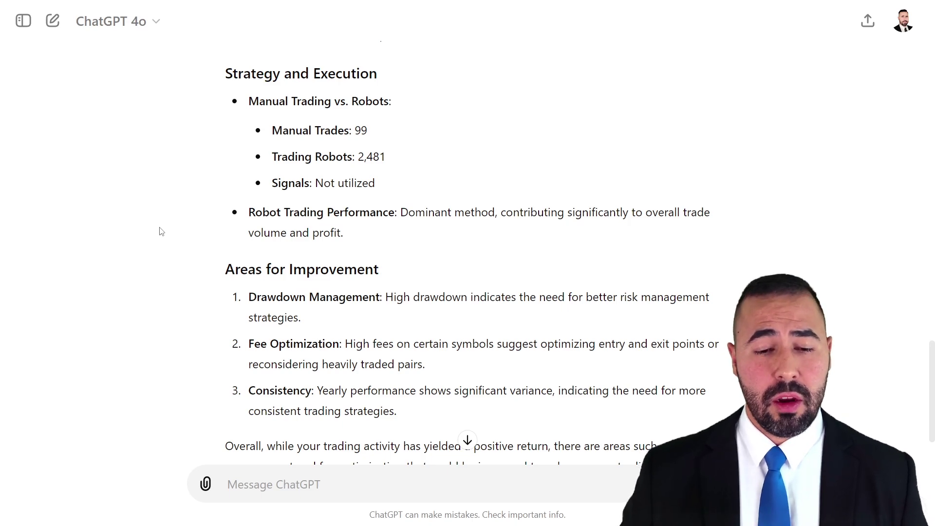
scroll(160, 231, down, 2)
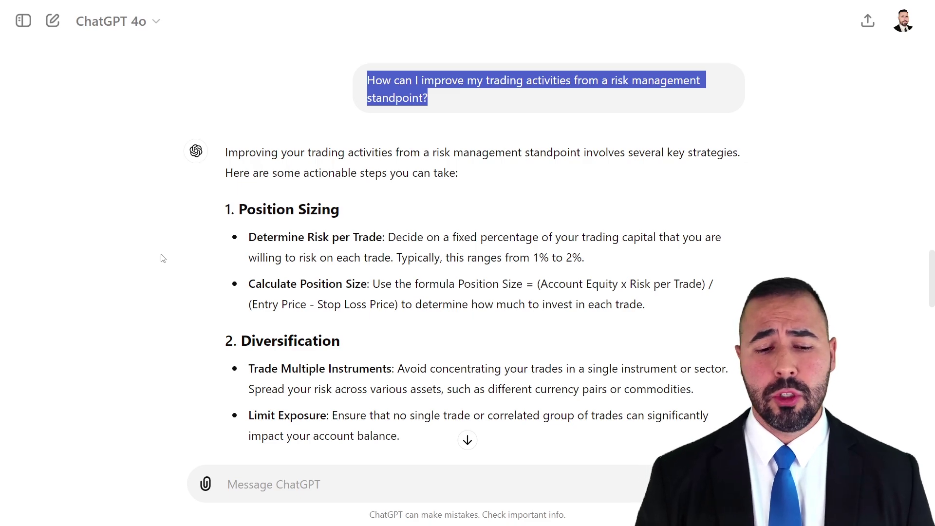
scroll(164, 258, down, 3)
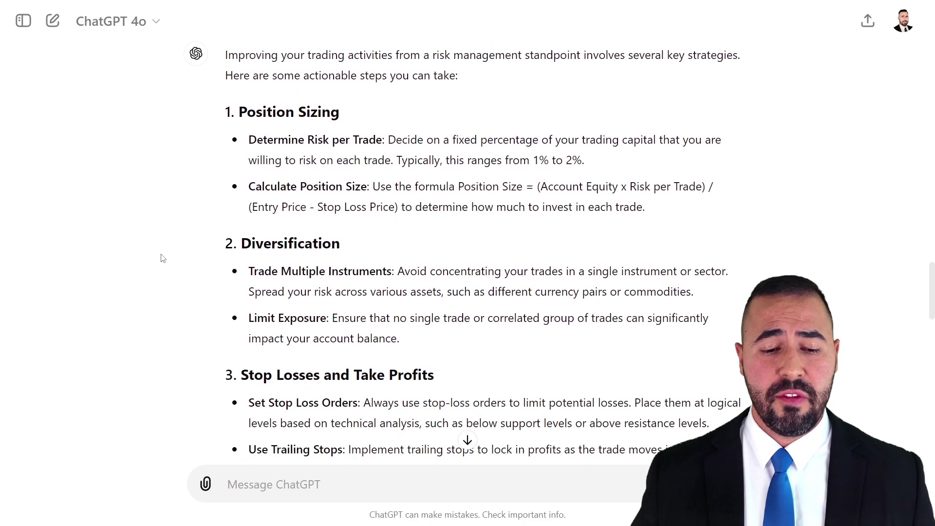
scroll(163, 258, down, 3)
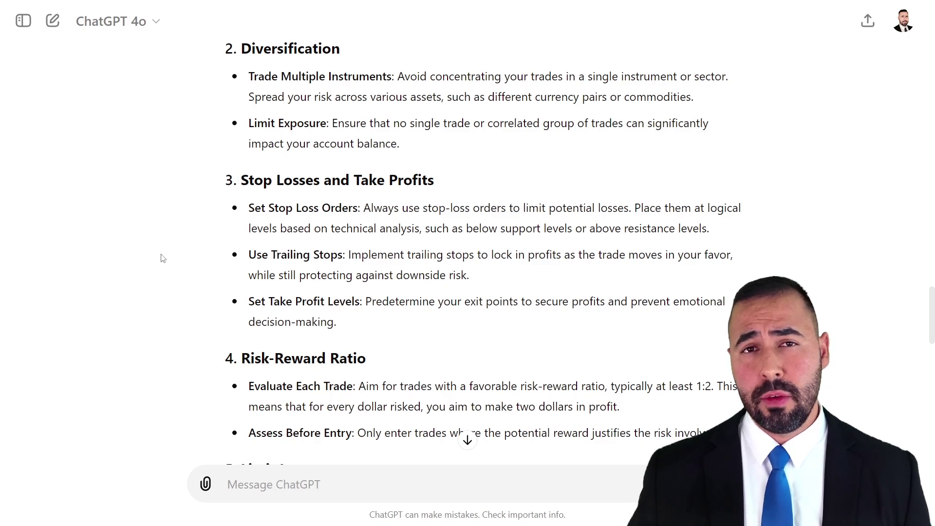
scroll(171, 255, down, 3)
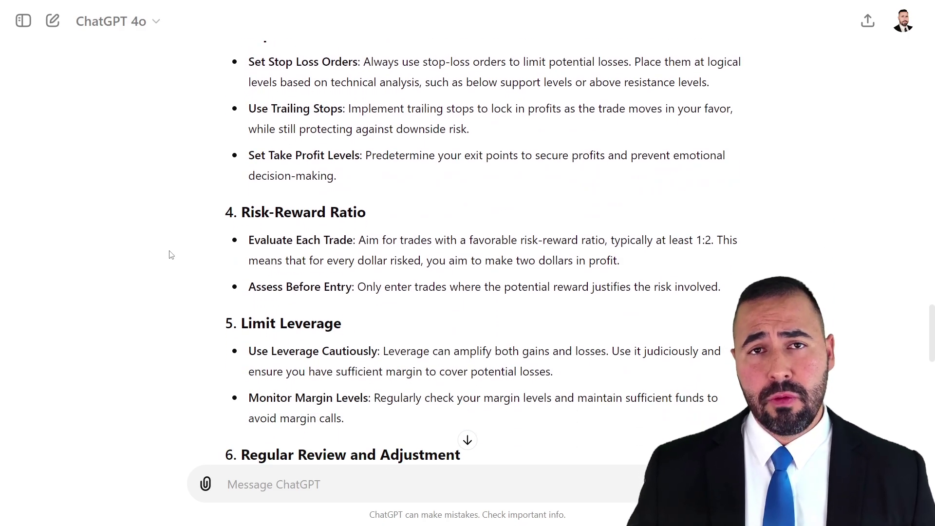
scroll(171, 254, down, 8)
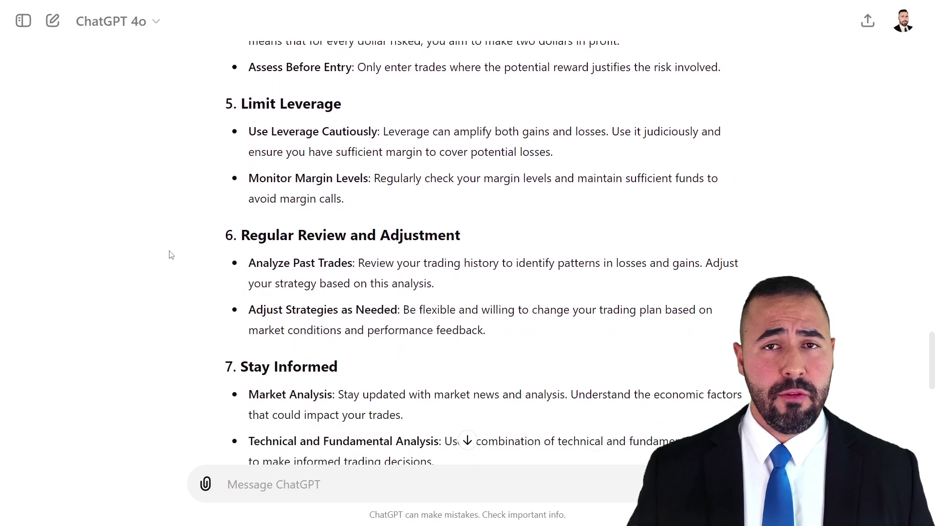
scroll(172, 255, down, 1)
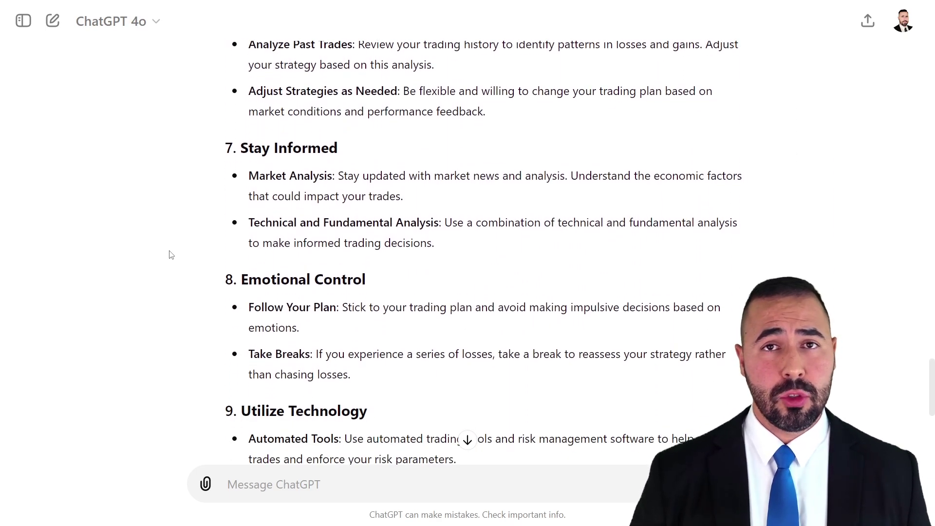